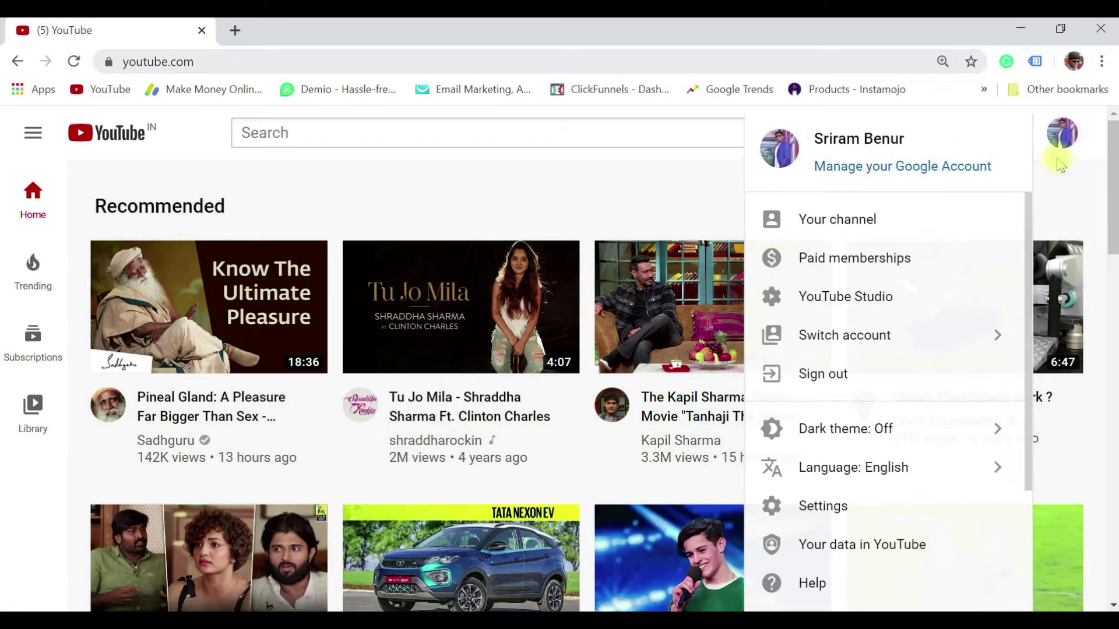
Step: Check the avatar menu's channel list, then open YouTube's account Settings page
{"action": "left_click", "coordinate": [1064, 138]}
{"action": "left_click", "coordinate": [1064, 139]}
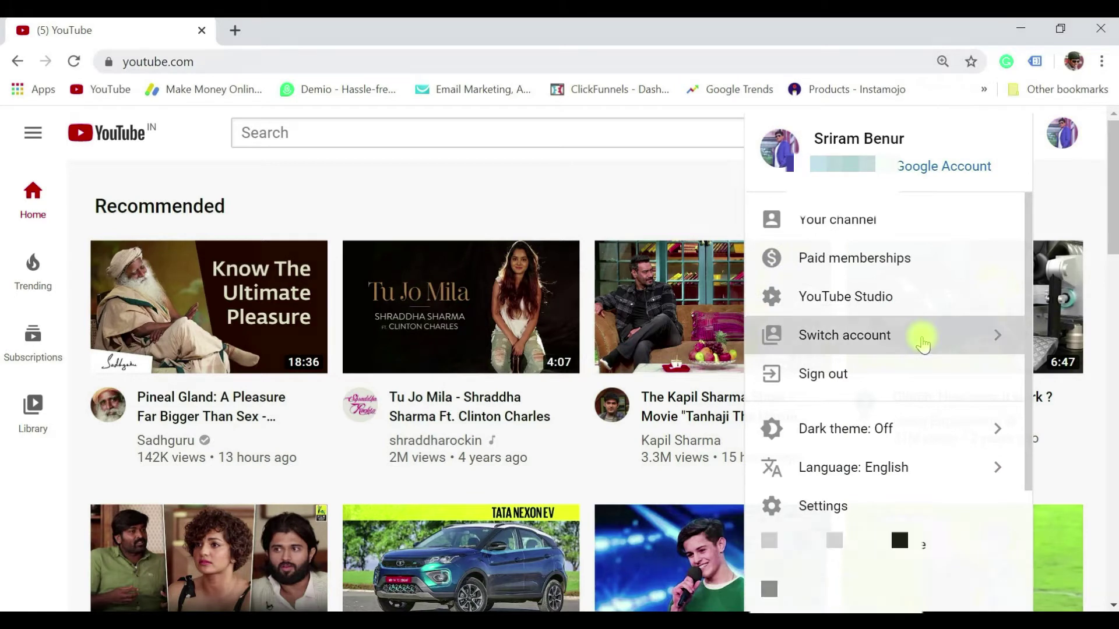
{"action": "left_click", "coordinate": [922, 343]}
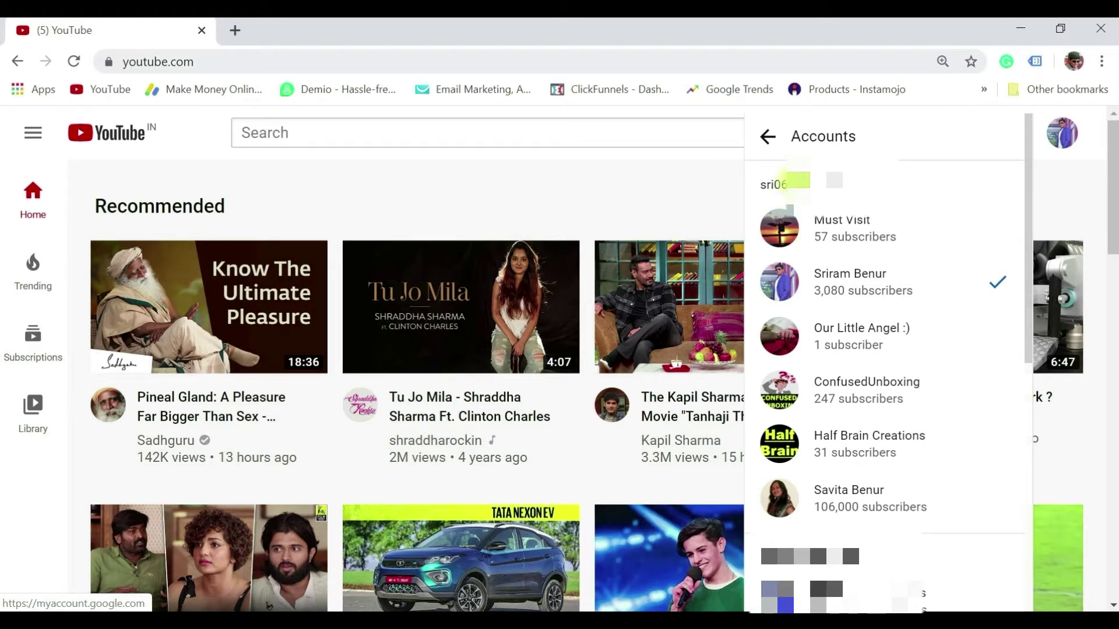
{"action": "left_click", "coordinate": [646, 197]}
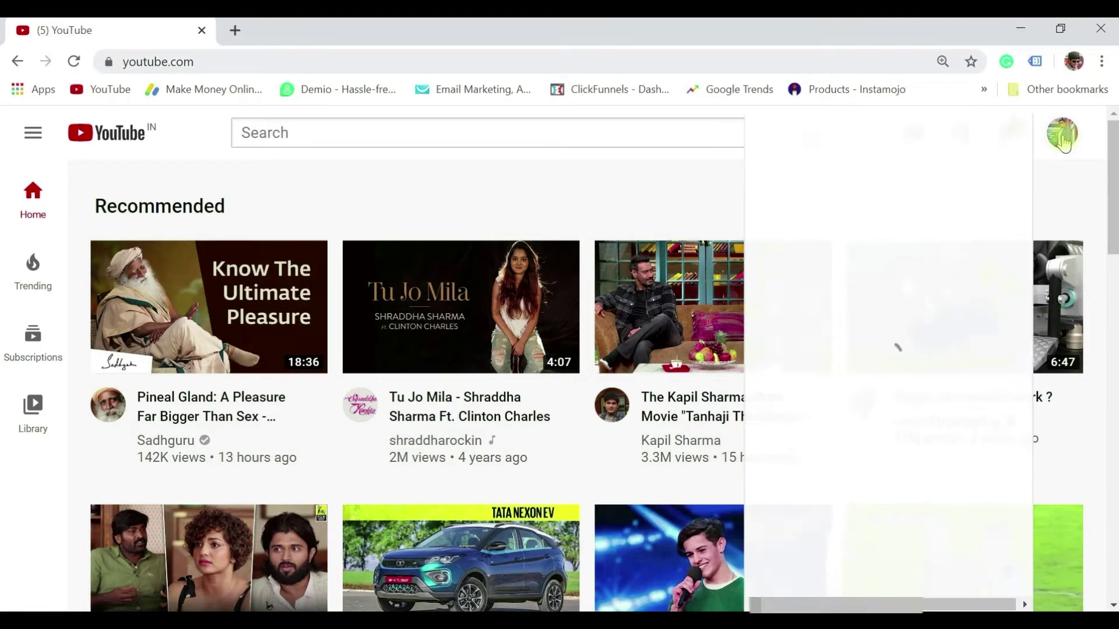
{"action": "left_click", "coordinate": [1061, 133]}
{"action": "left_click", "coordinate": [830, 507]}
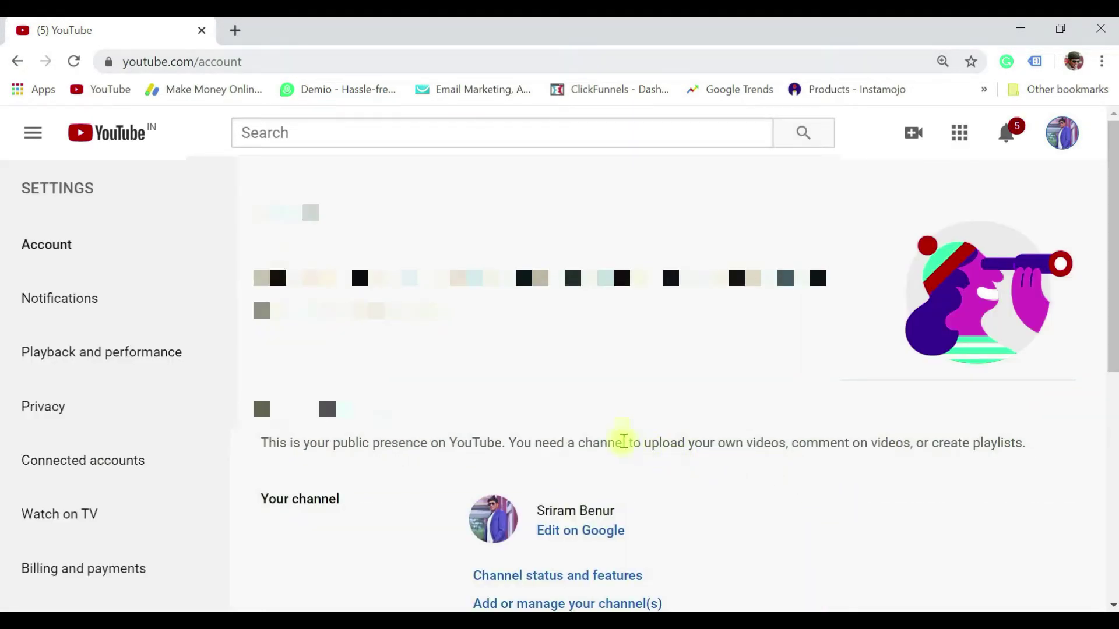
{"action": "scroll", "coordinate": [647, 443], "scroll_direction": "down", "scroll_amount": 3}
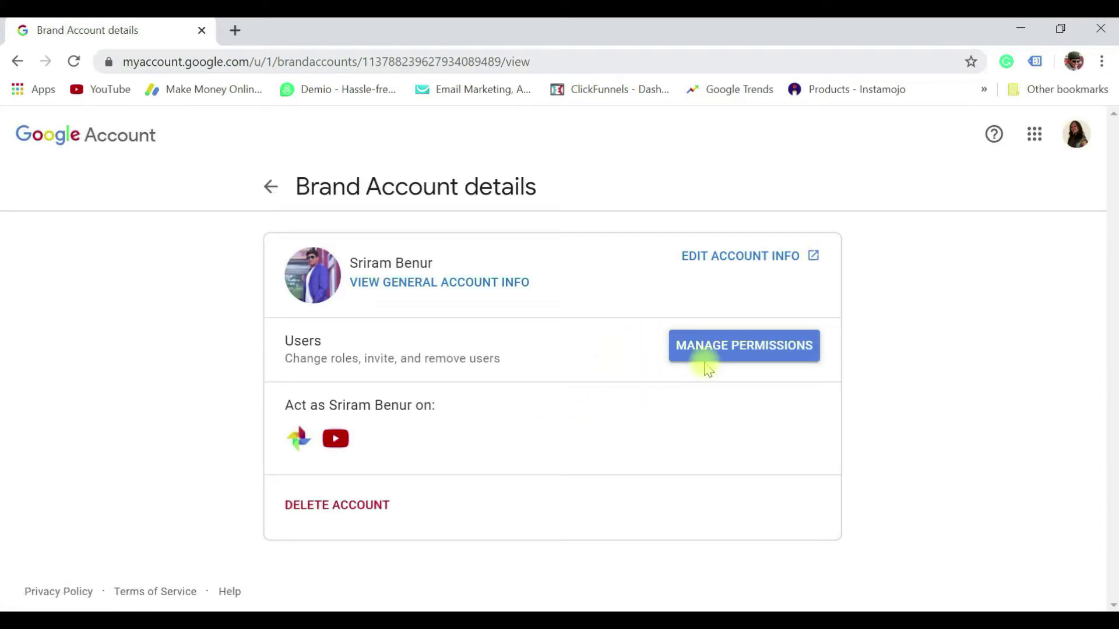
Step: Open the Brand Account details through 'Add or remove managers' under Channel managers
{"action": "left_click", "coordinate": [749, 353]}
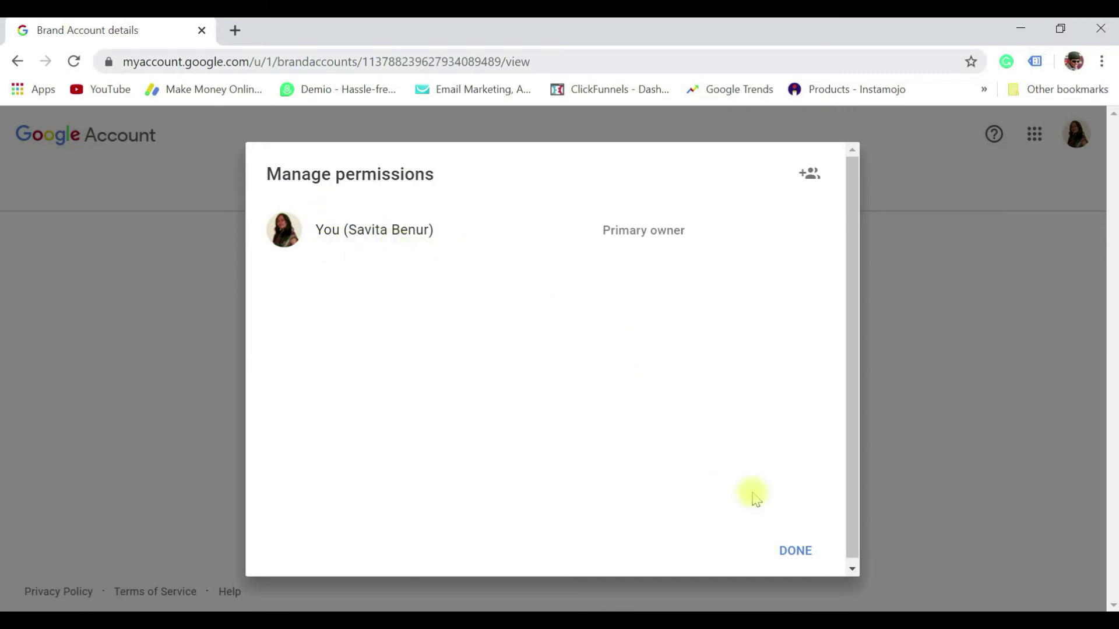
Step: Invite the new Gmail address as an Owner of the brand channel and close the permissions list
{"action": "left_click", "coordinate": [810, 175]}
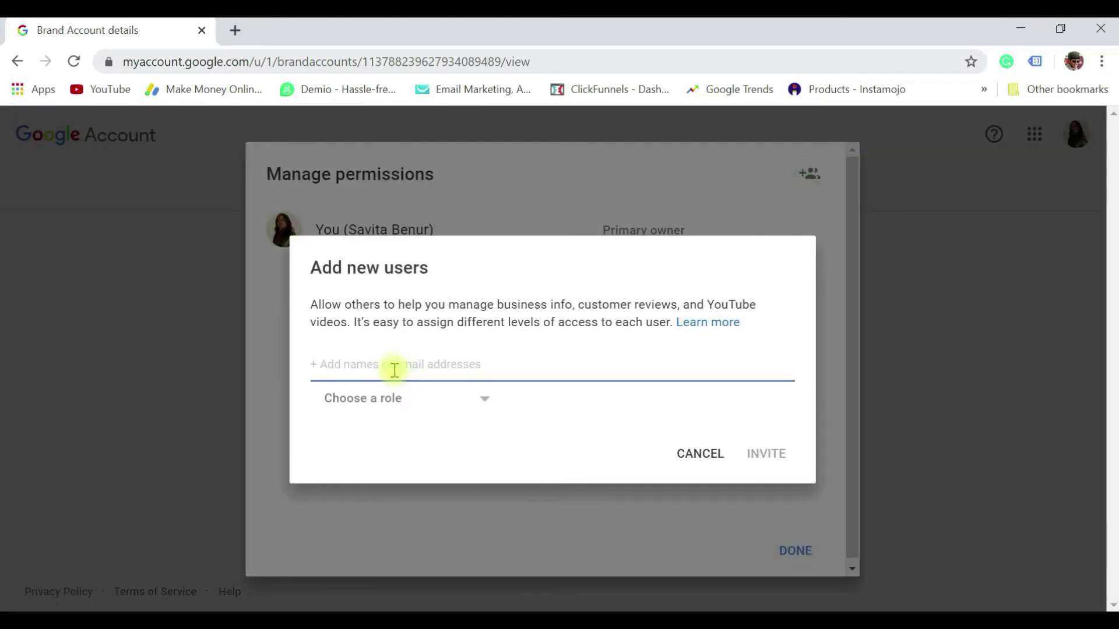
{"action": "type", "text": "sri"}
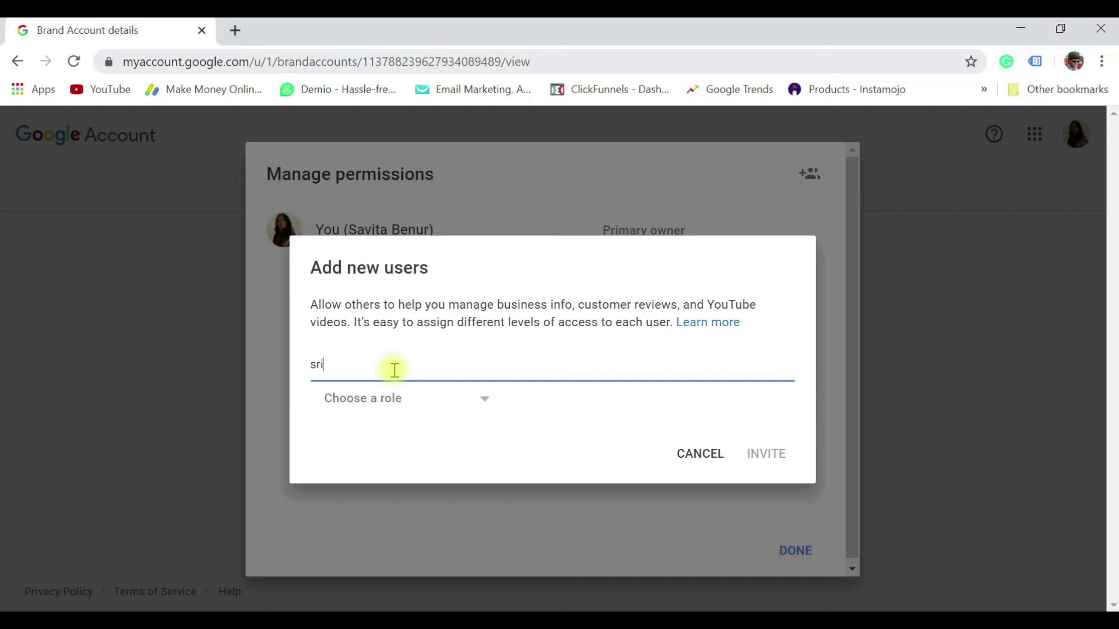
{"action": "left_click", "coordinate": [397, 394]}
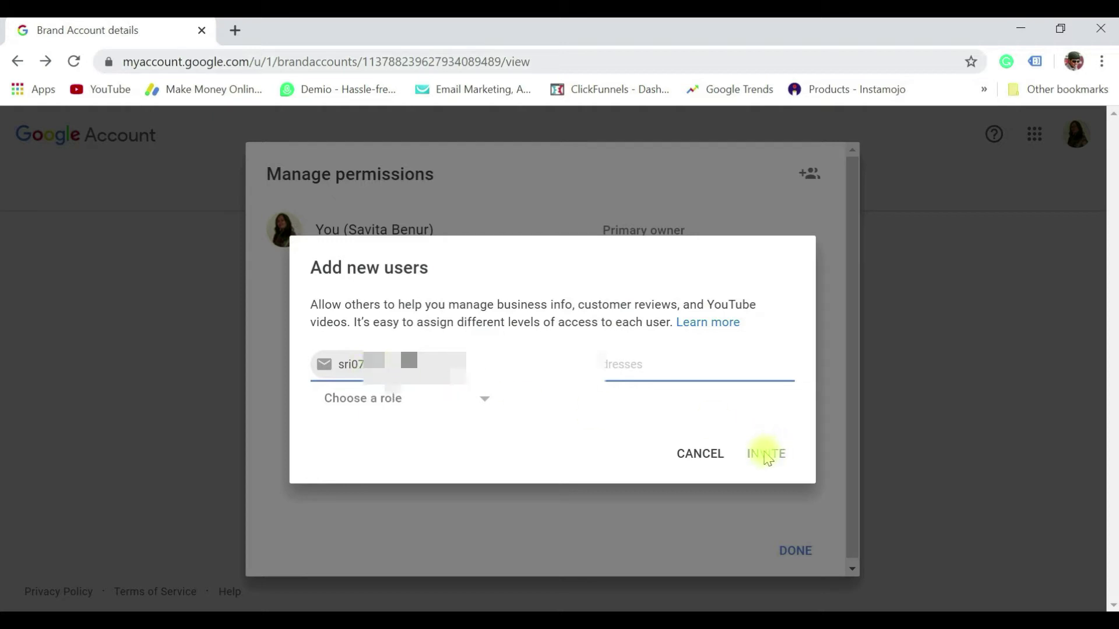
{"action": "left_click", "coordinate": [484, 404]}
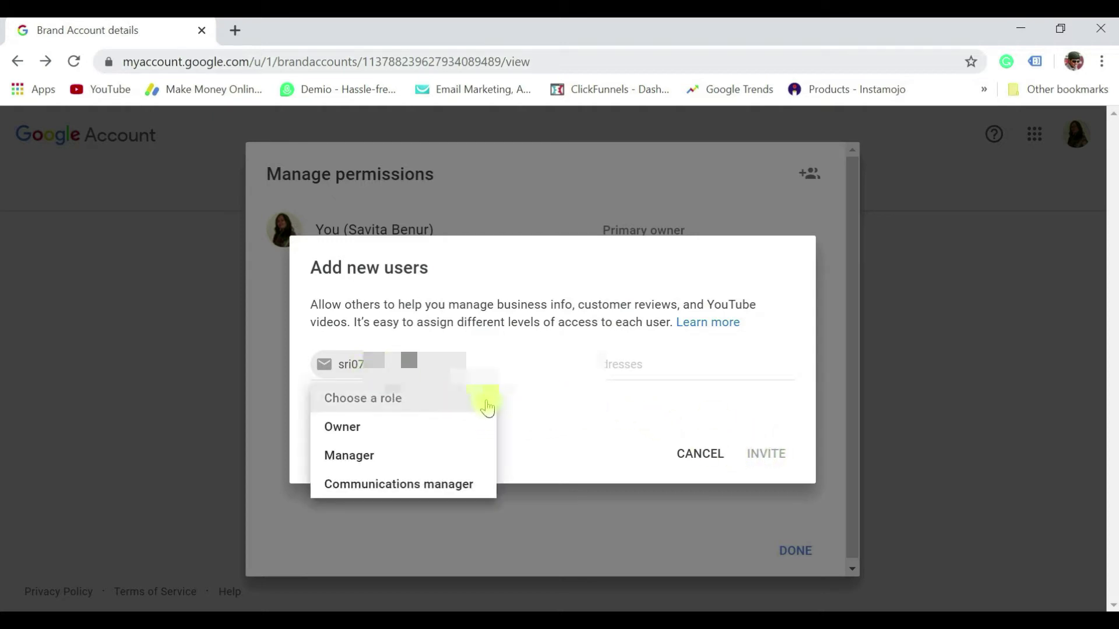
{"action": "left_click", "coordinate": [405, 441]}
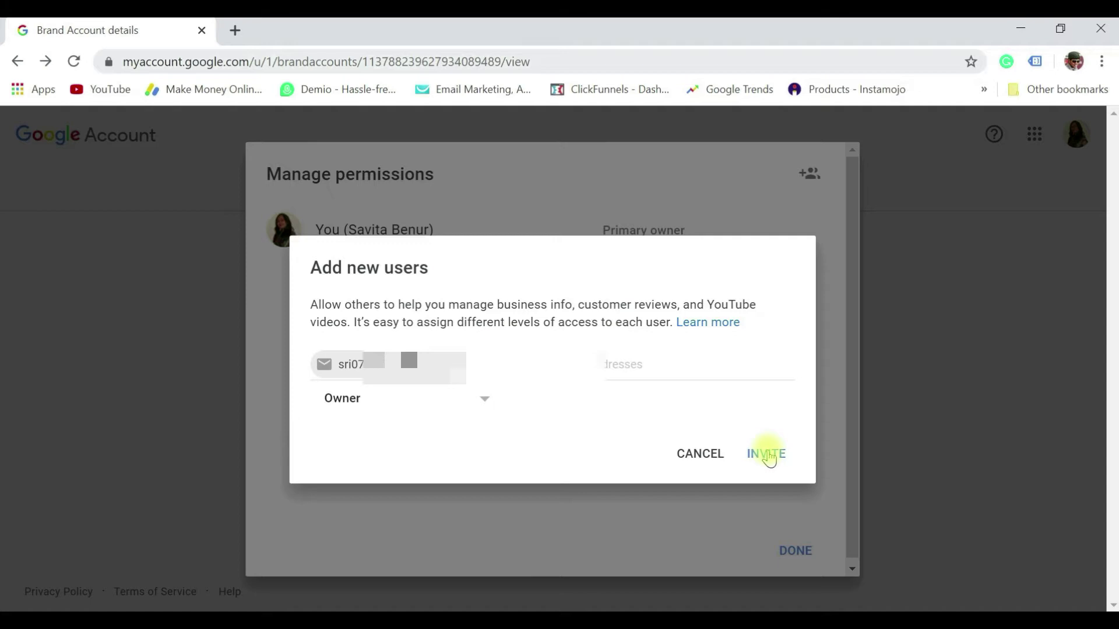
{"action": "left_click", "coordinate": [767, 455]}
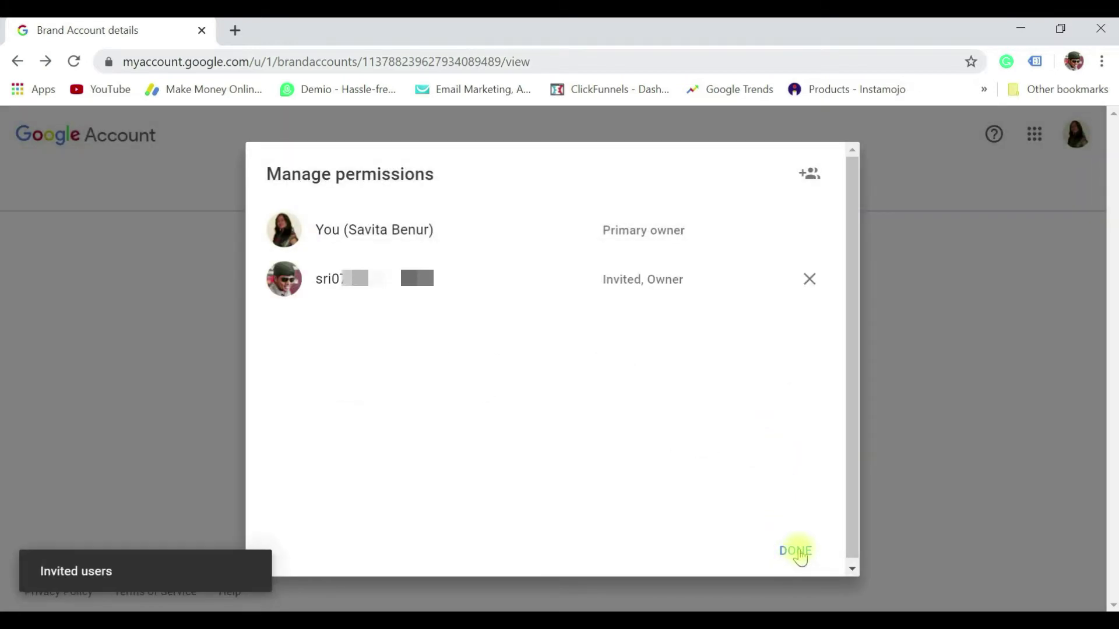
{"action": "left_click", "coordinate": [795, 552]}
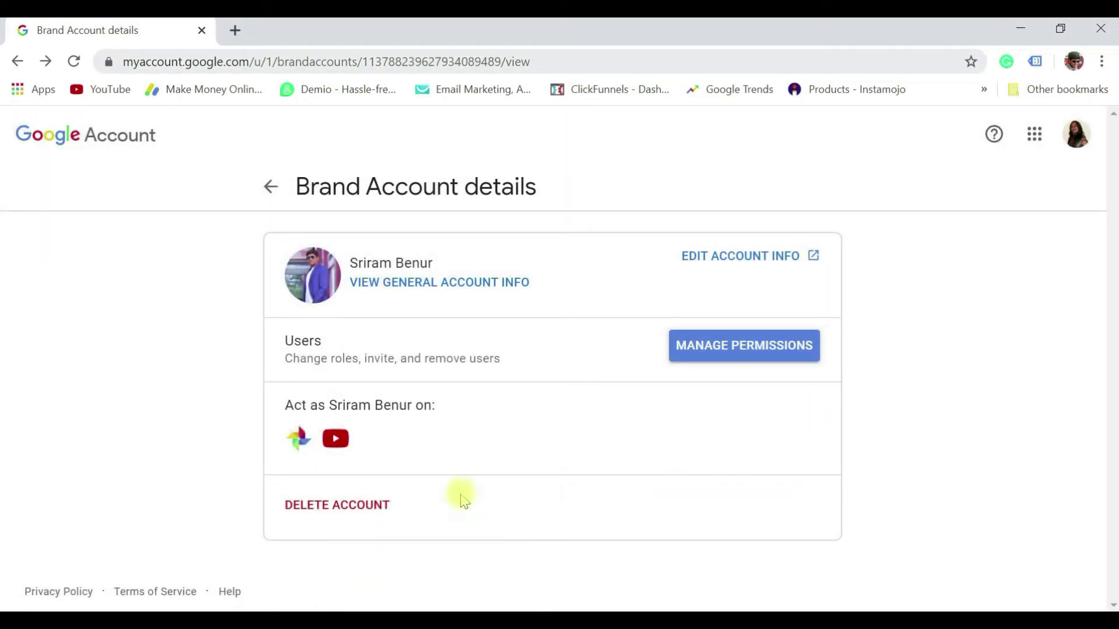
{"action": "left_click", "coordinate": [234, 31]}
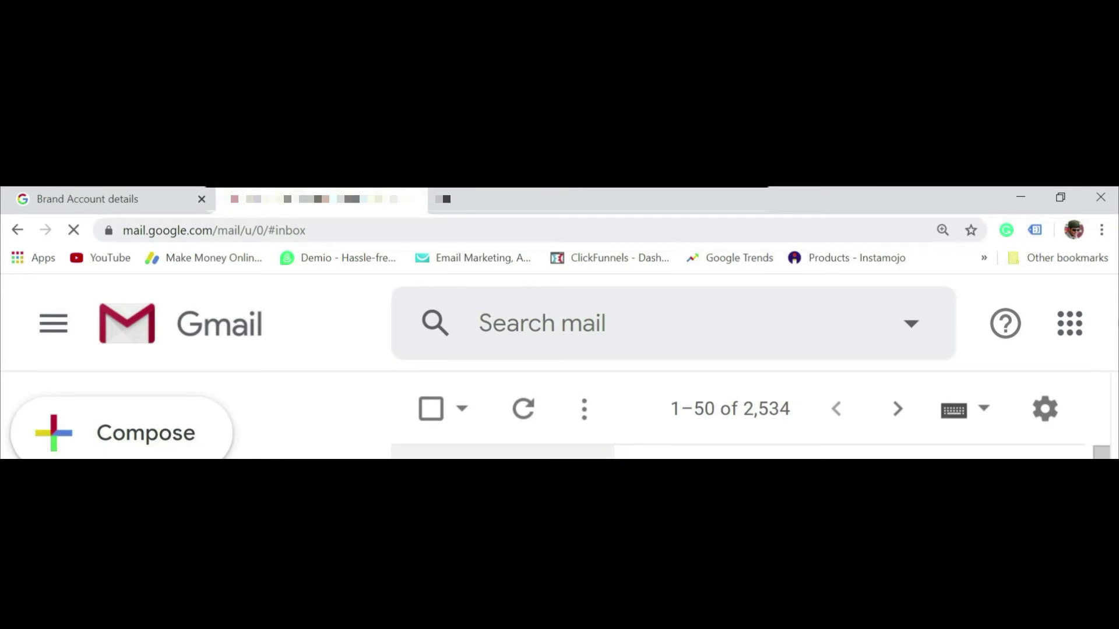
Step: Reset Gmail's zoom, then accept the invitation from the 'invited you to own' email
{"action": "key", "text": "ctrl+0"}
{"action": "mouse_move", "coordinate": [616, 438]}
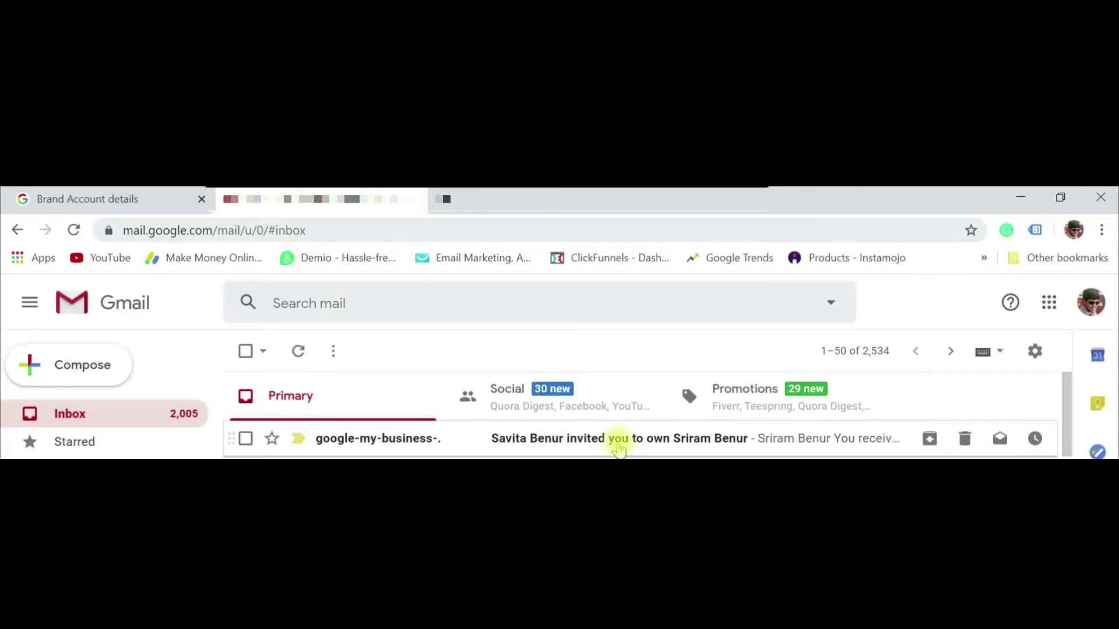
{"action": "left_click", "coordinate": [617, 440]}
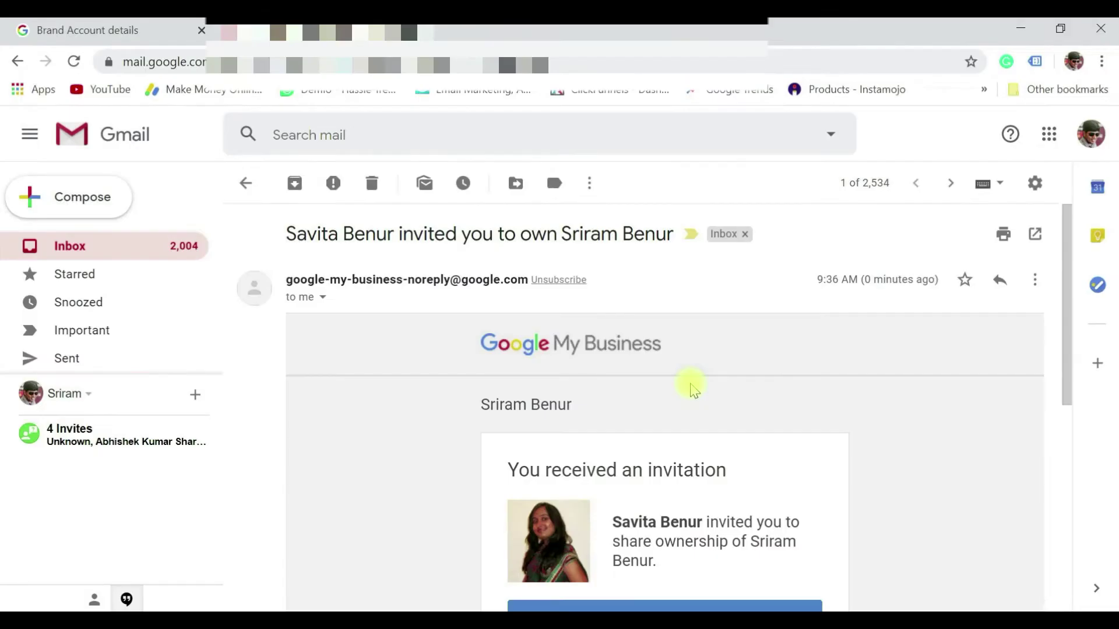
{"action": "scroll", "coordinate": [690, 389], "scroll_direction": "down", "scroll_amount": 2}
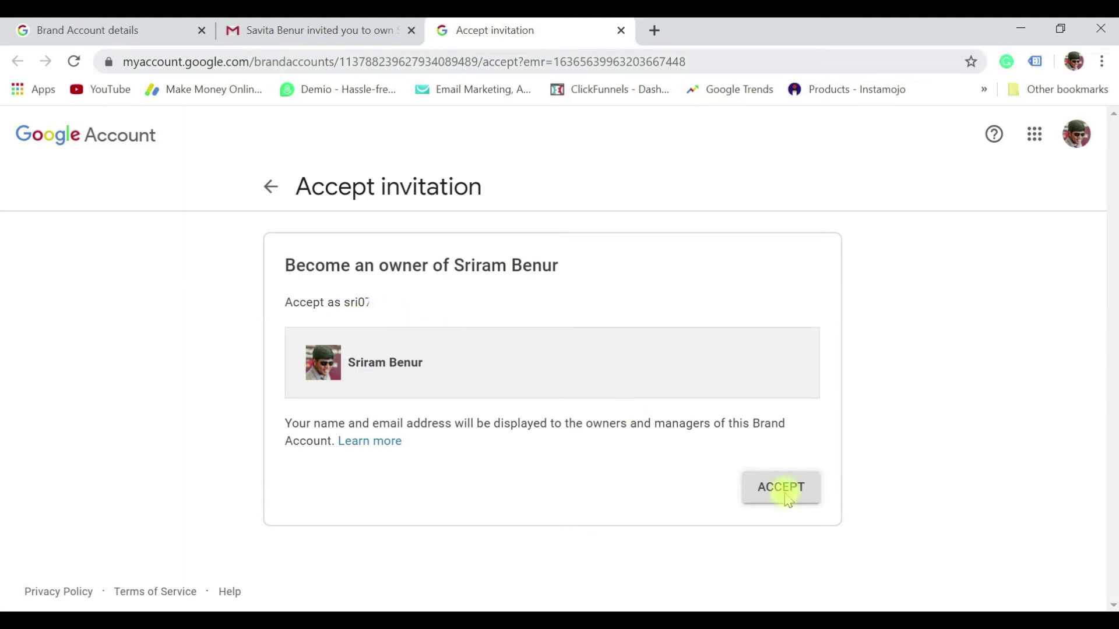
{"action": "left_click", "coordinate": [786, 495]}
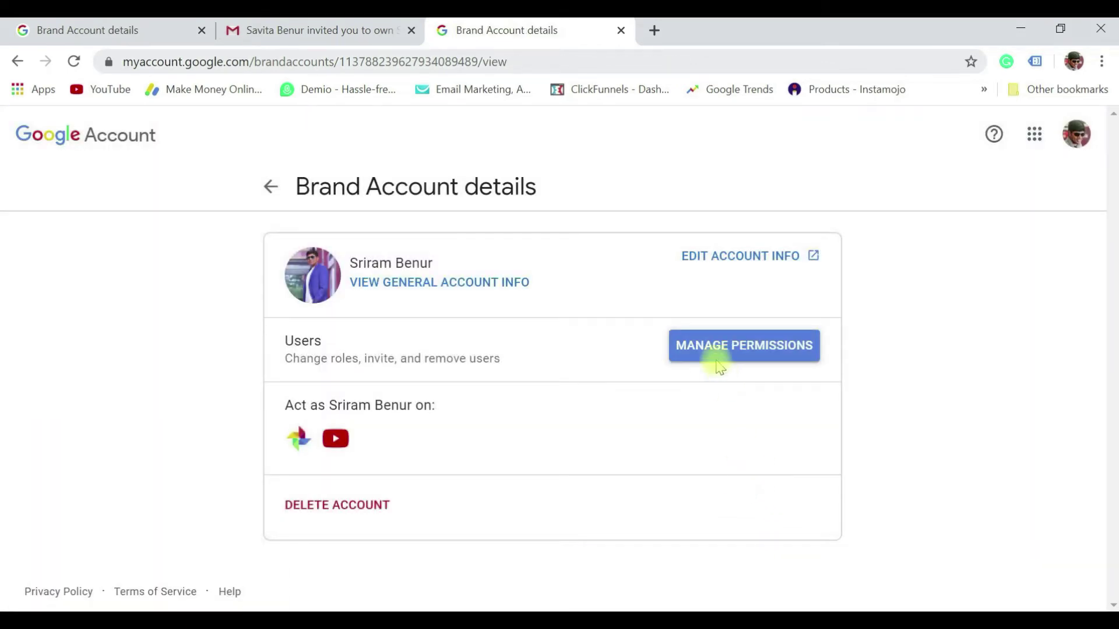
Step: Accept the invitation, then view the owners list and the new account's role options
{"action": "left_click", "coordinate": [726, 351]}
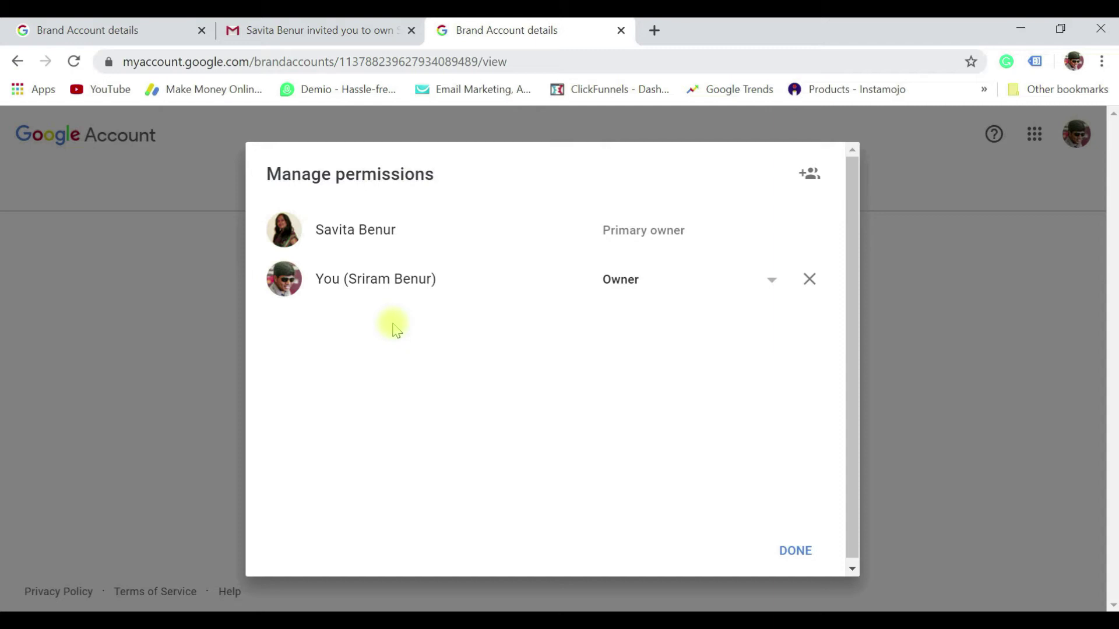
{"action": "left_click", "coordinate": [658, 289]}
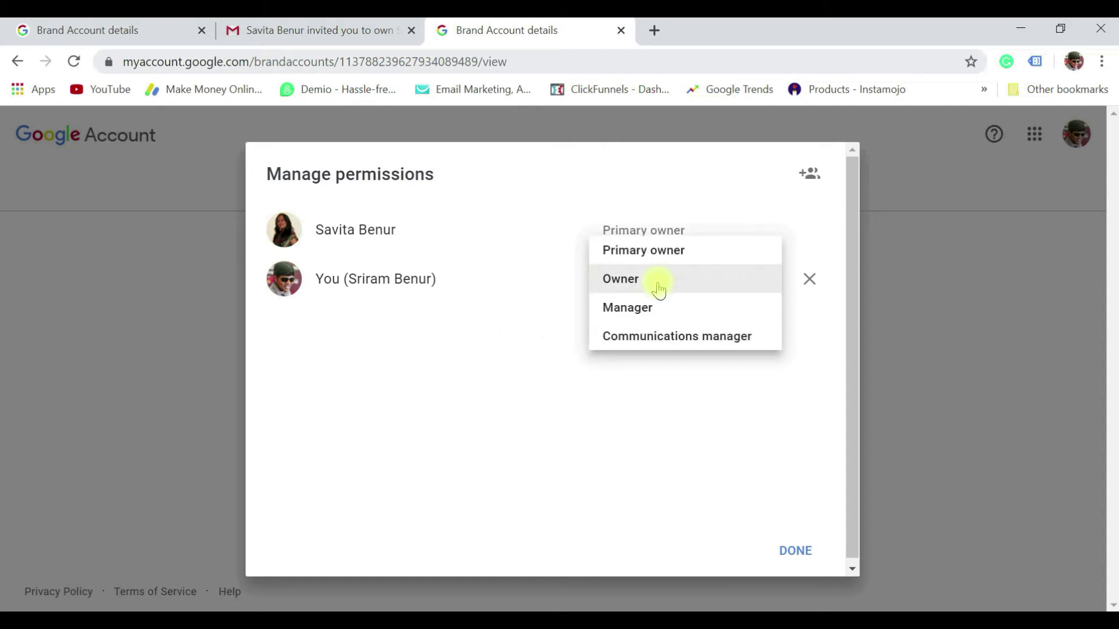
Step: Transfer primary ownership to your own account, then close the permissions dialog
{"action": "left_click", "coordinate": [668, 254]}
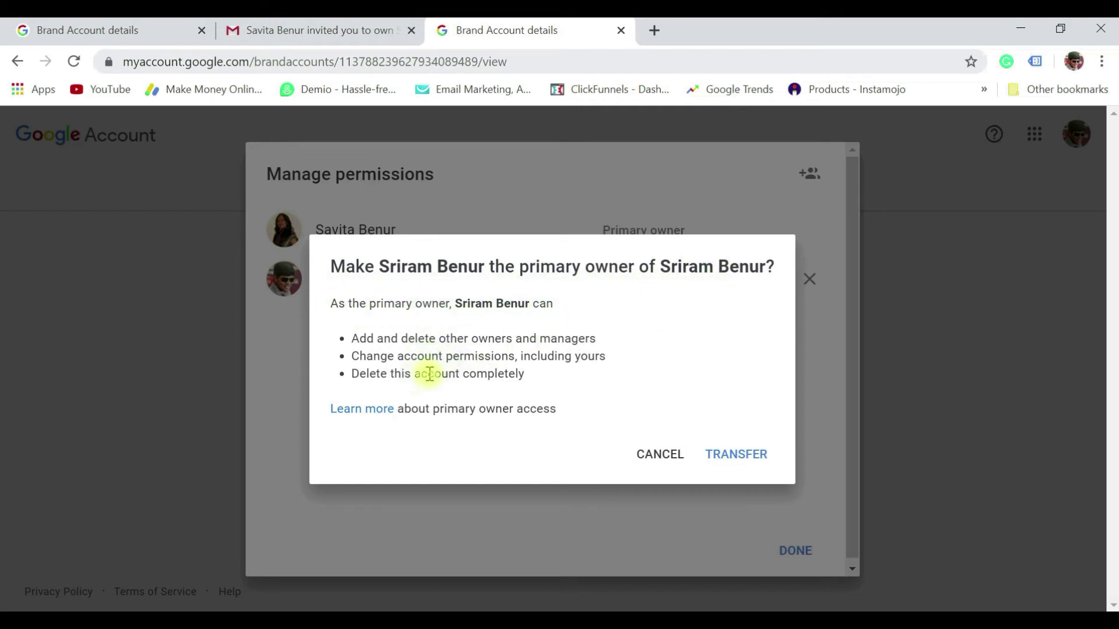
{"action": "left_click", "coordinate": [737, 455]}
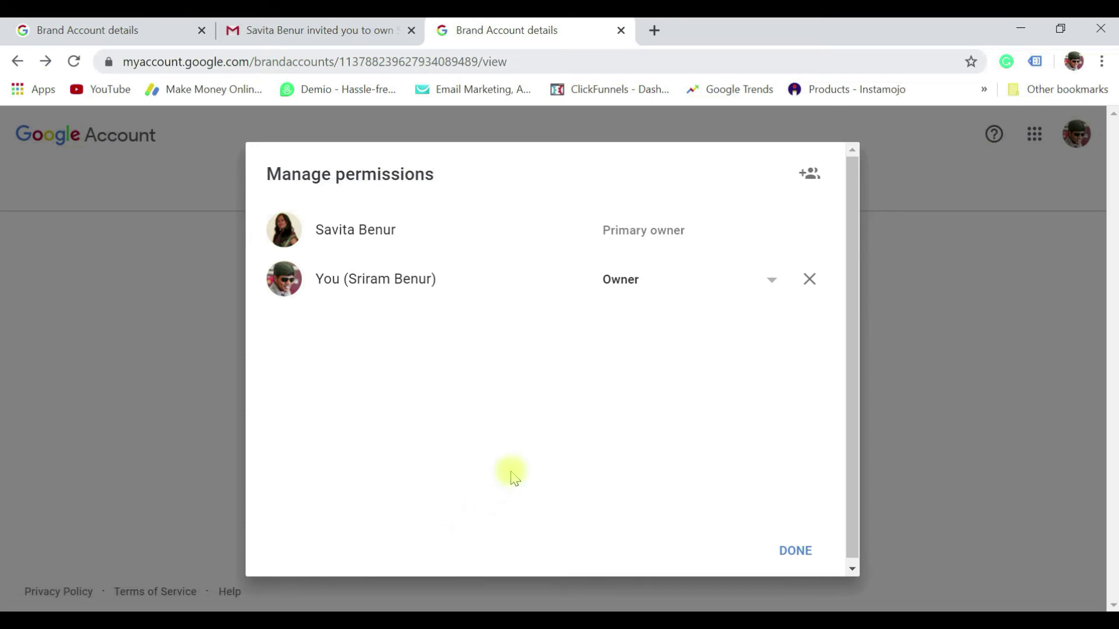
{"action": "left_click", "coordinate": [797, 551]}
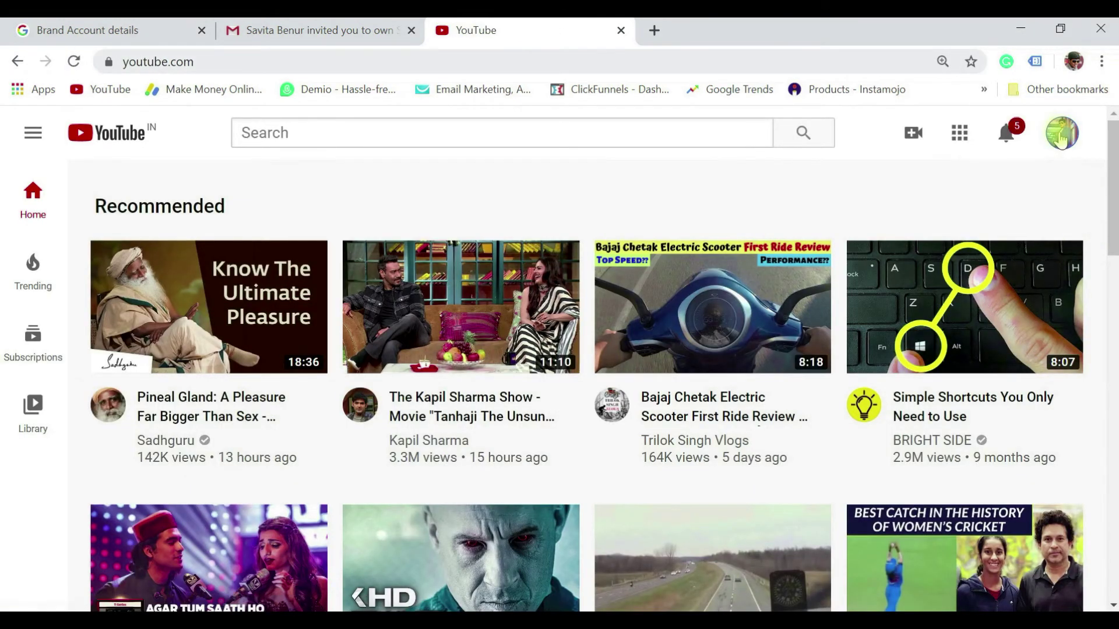
Step: Switch YouTube to Half Brain Creations and open its manager settings from account Settings
{"action": "left_click", "coordinate": [1061, 133]}
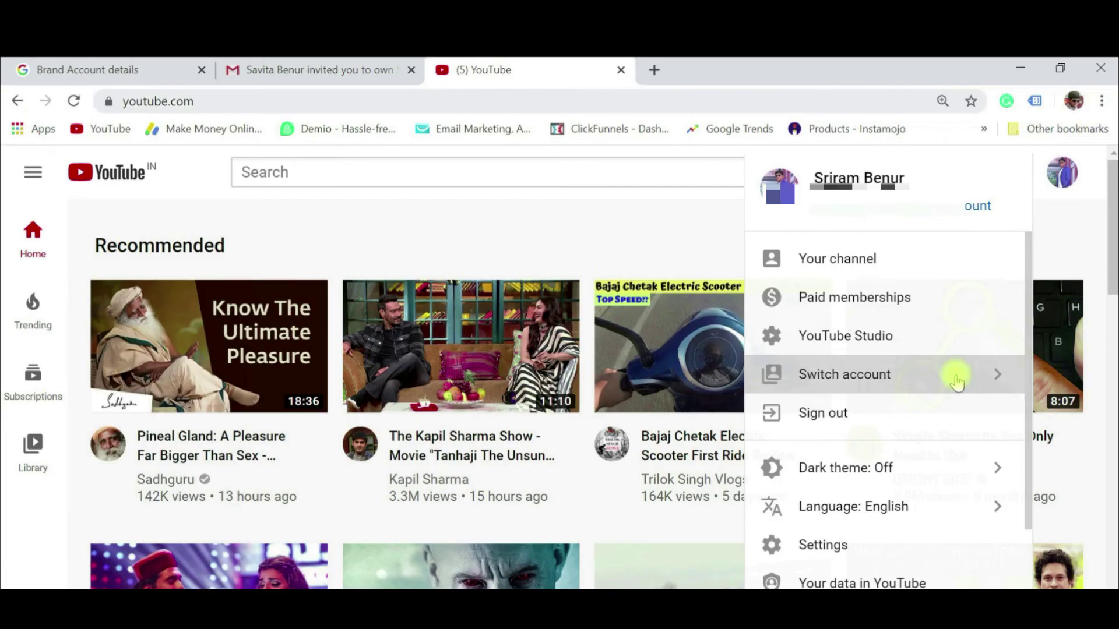
{"action": "left_click", "coordinate": [957, 382]}
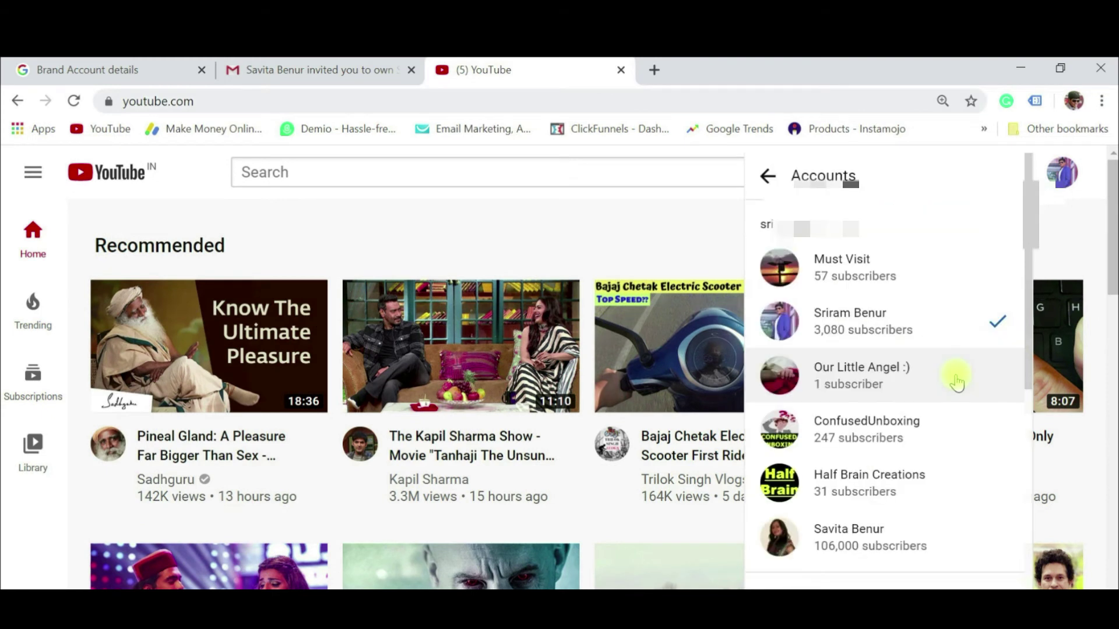
{"action": "left_click", "coordinate": [889, 484]}
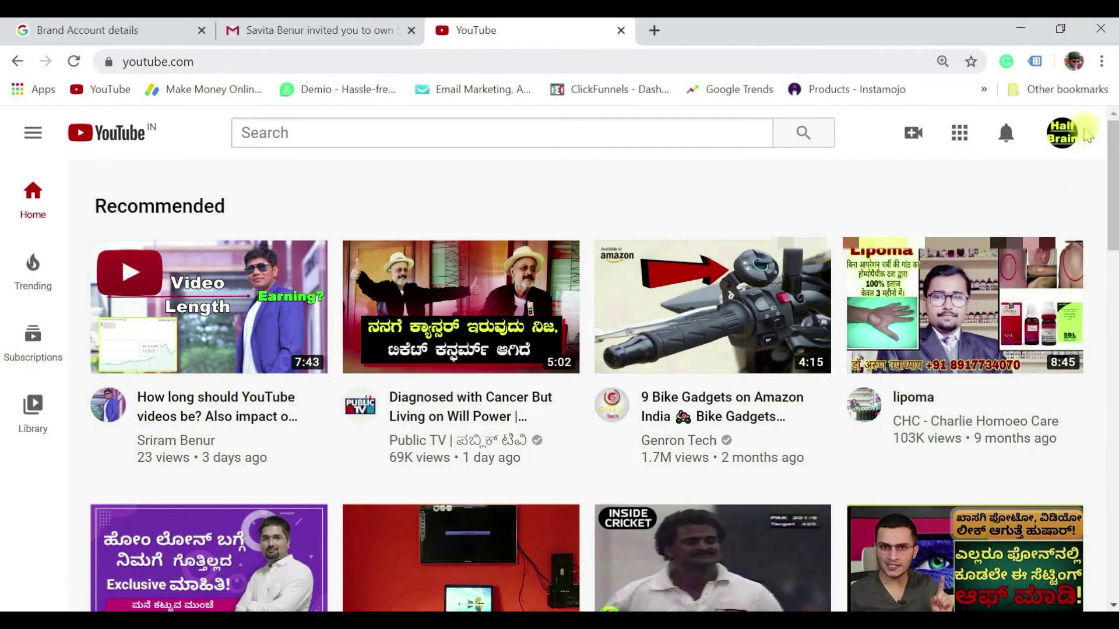
{"action": "left_click", "coordinate": [1063, 136]}
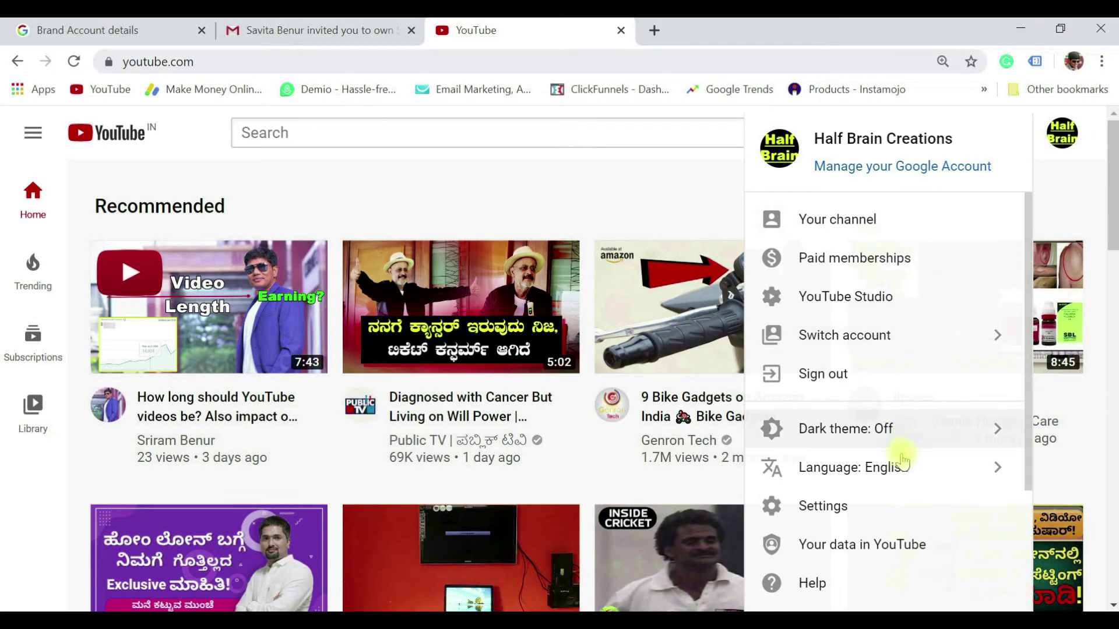
{"action": "left_click", "coordinate": [844, 507]}
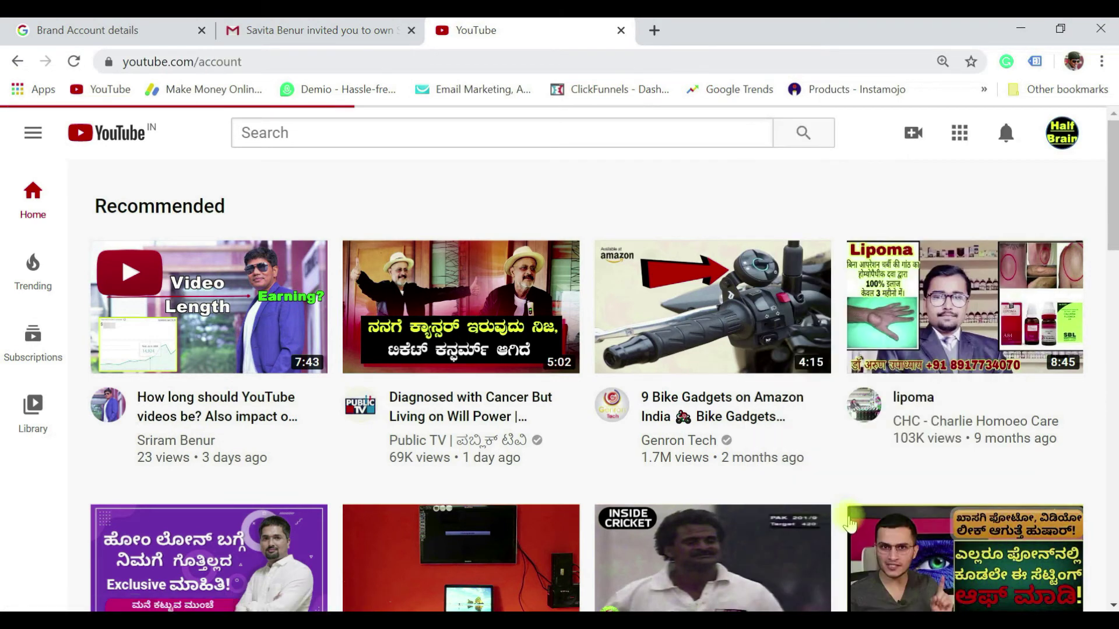
{"action": "scroll", "coordinate": [483, 442], "scroll_direction": "down", "scroll_amount": 4}
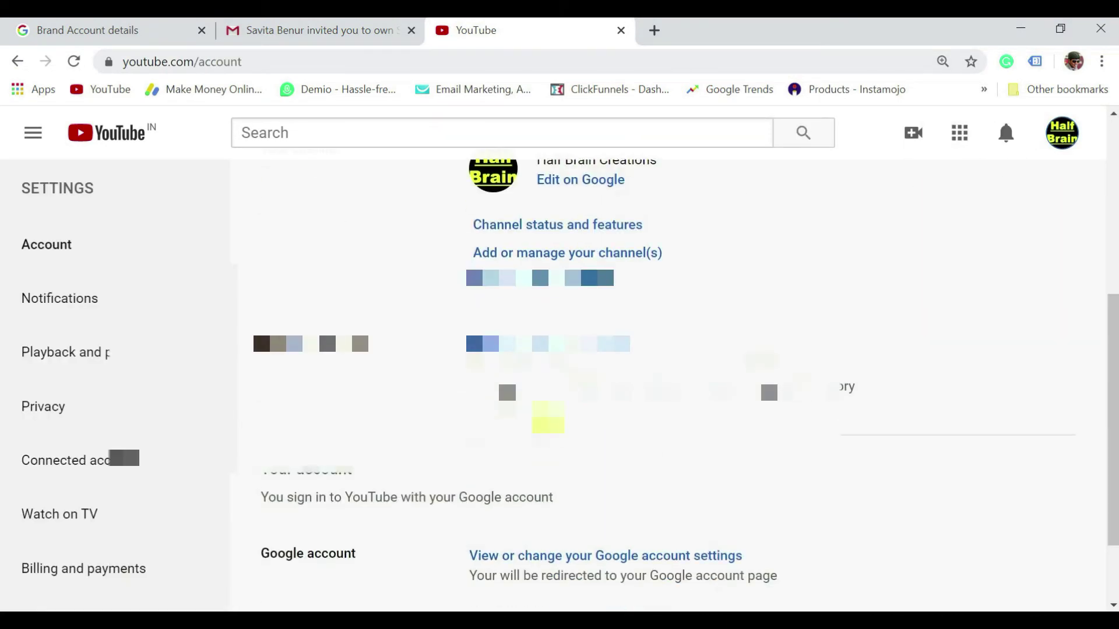
{"action": "left_click", "coordinate": [573, 347]}
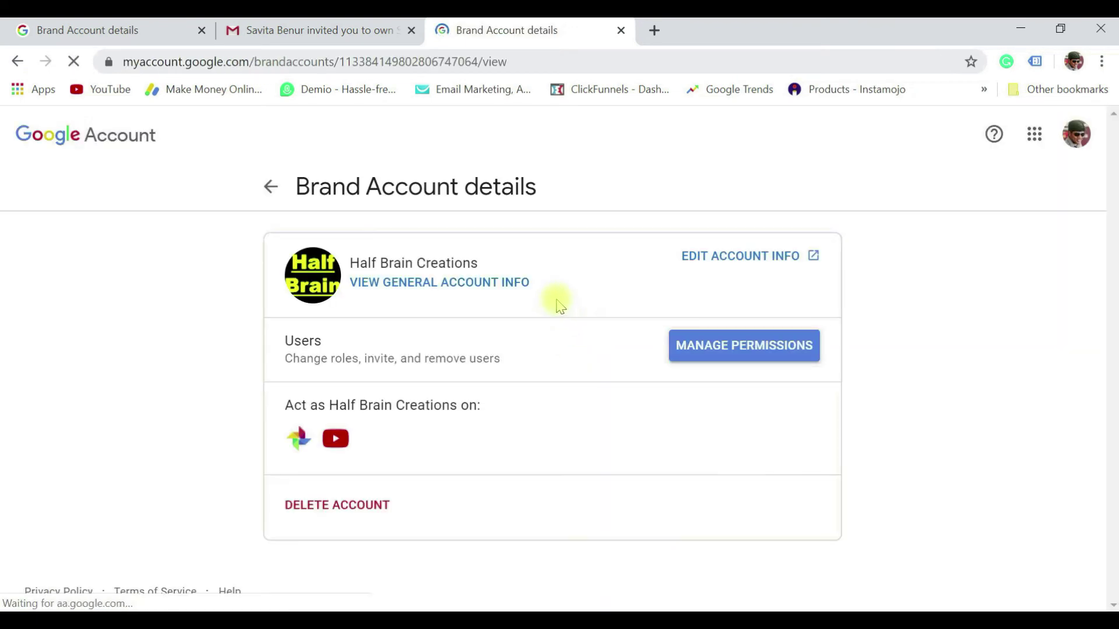
Step: In Half Brain Creations' permissions, set your account to Primary owner and confirm the transfer
{"action": "left_click", "coordinate": [737, 350]}
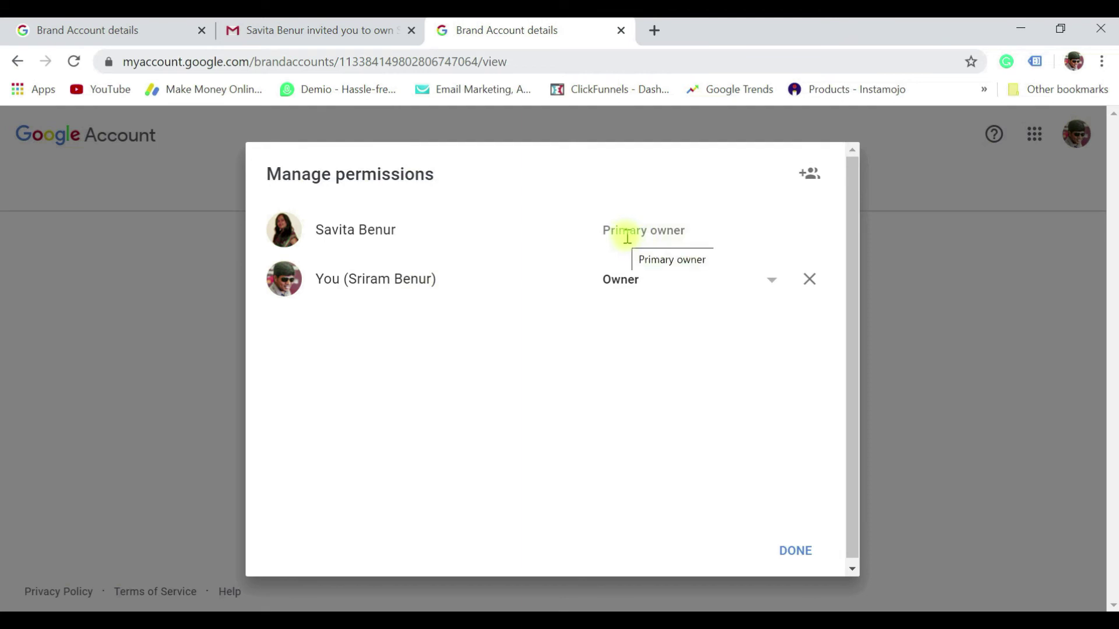
{"action": "left_click", "coordinate": [777, 288]}
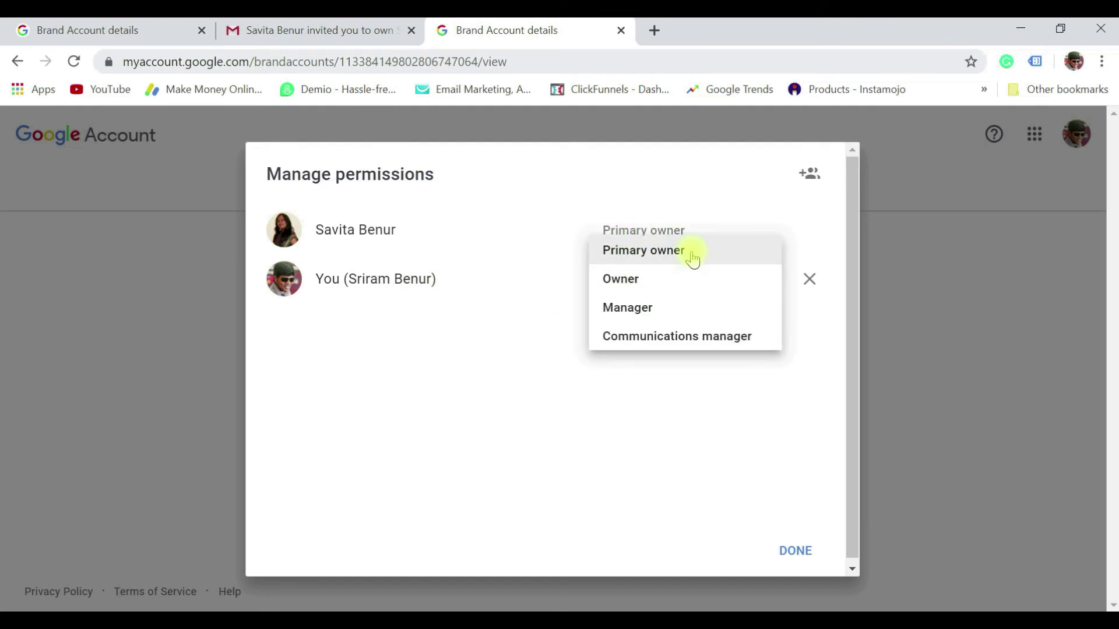
{"action": "left_click", "coordinate": [262, 412]}
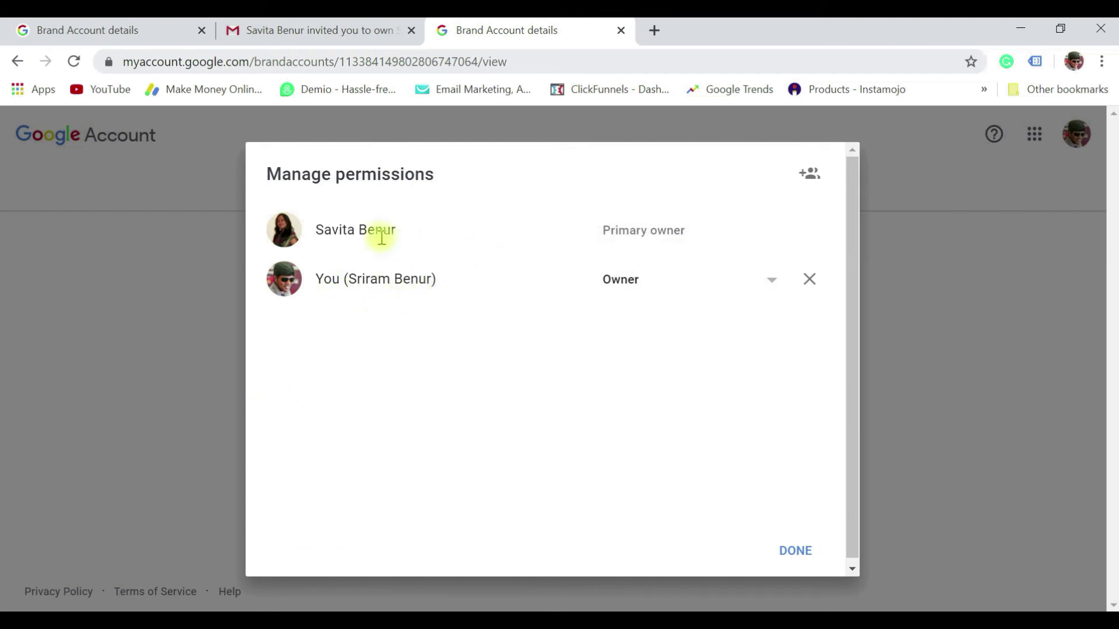
{"action": "left_click", "coordinate": [770, 289]}
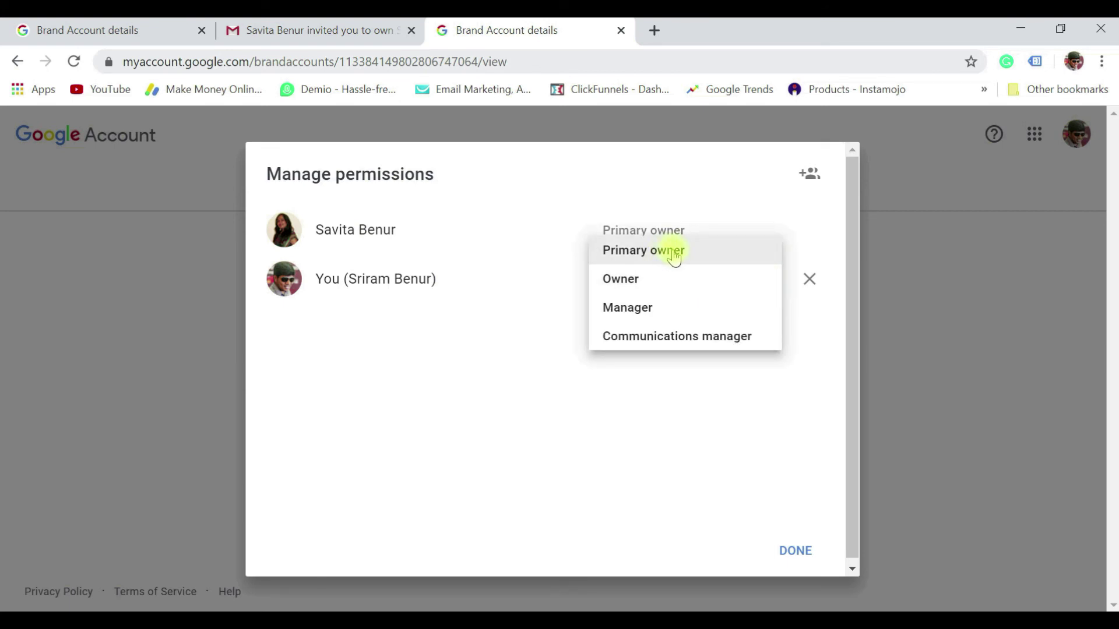
{"action": "left_click", "coordinate": [674, 252]}
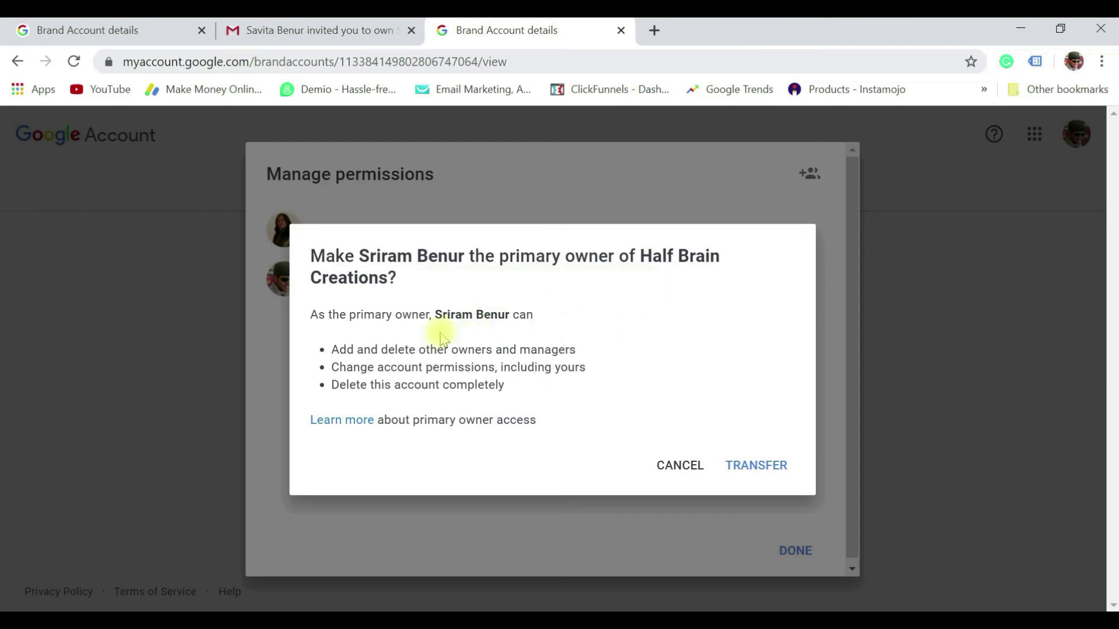
{"action": "left_click", "coordinate": [756, 467]}
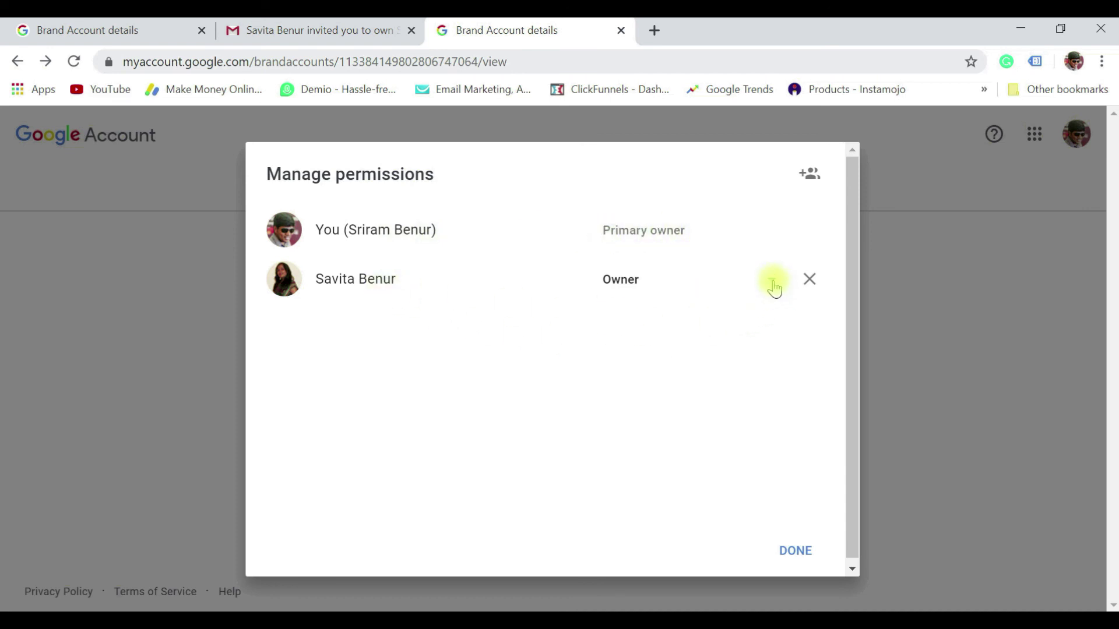
Step: Remove the former primary owner from Half Brain Creations and close the permissions list
{"action": "left_click", "coordinate": [809, 282]}
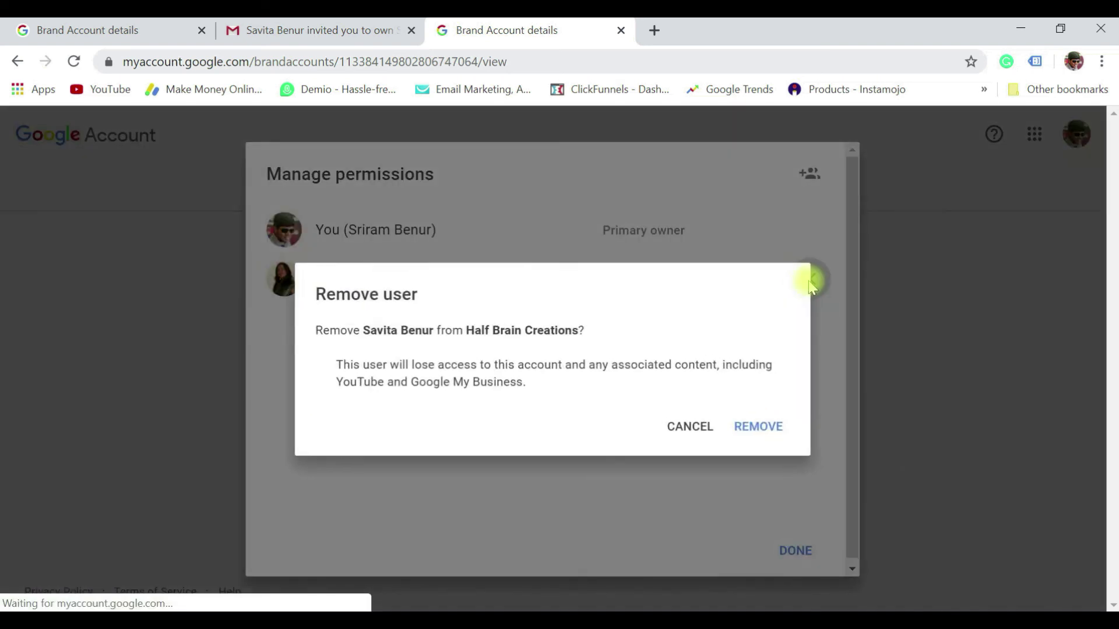
{"action": "left_click", "coordinate": [762, 428]}
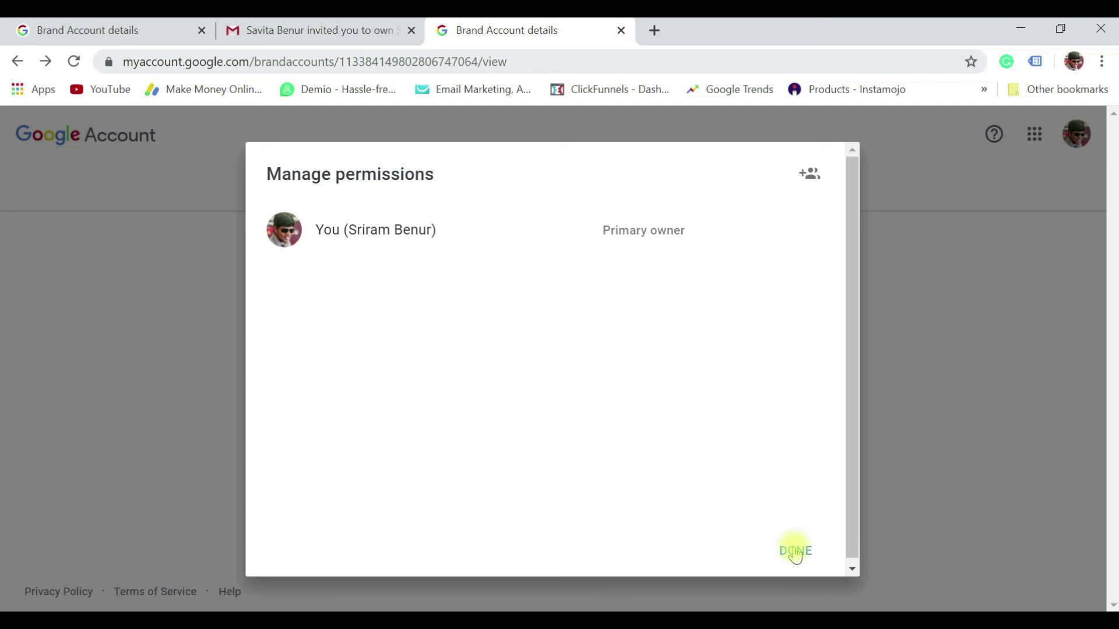
{"action": "left_click", "coordinate": [794, 553]}
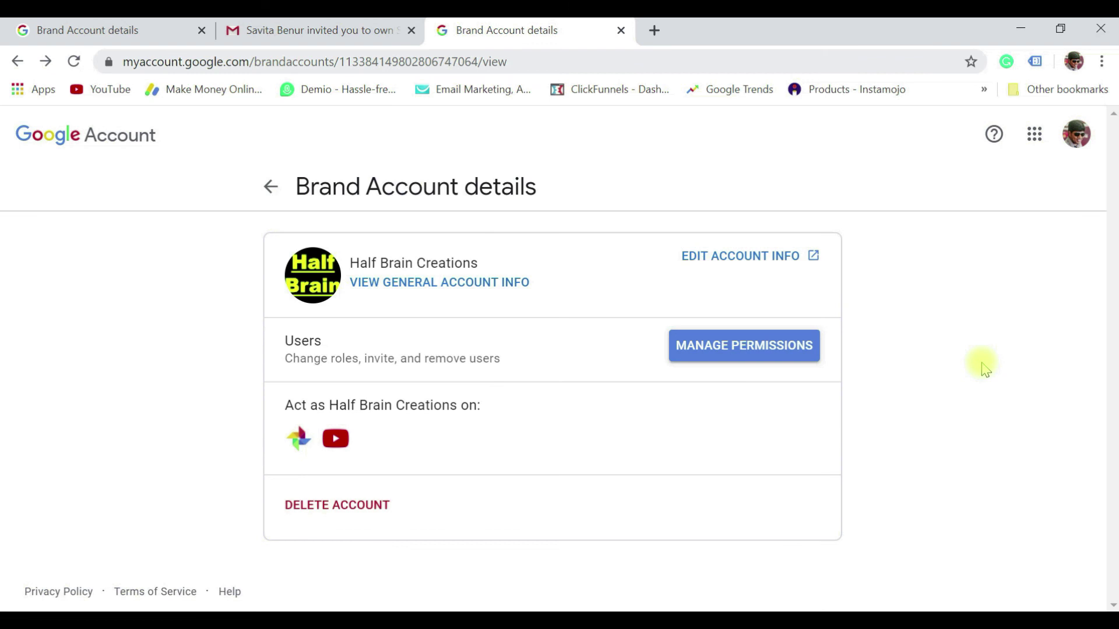